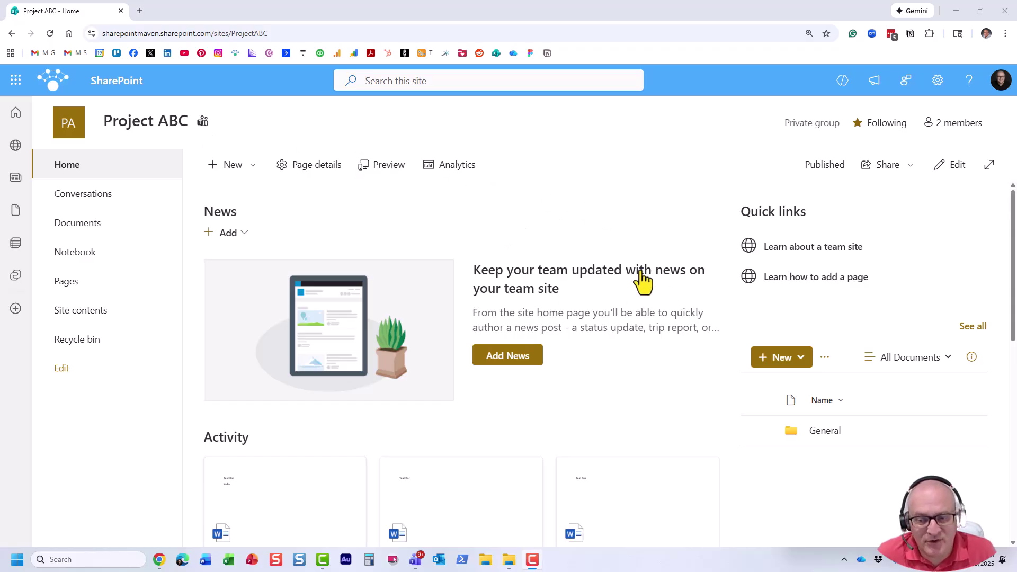
- Open the Project ABC Documents library, and in Teams view the General channel's posts and shared files up to the library root
click(86, 225)
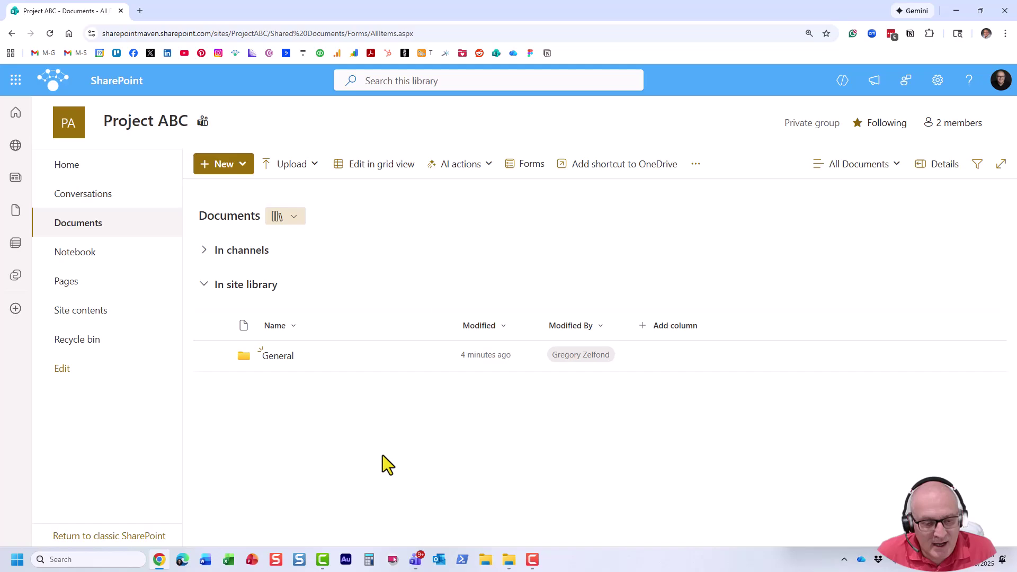
click(417, 560)
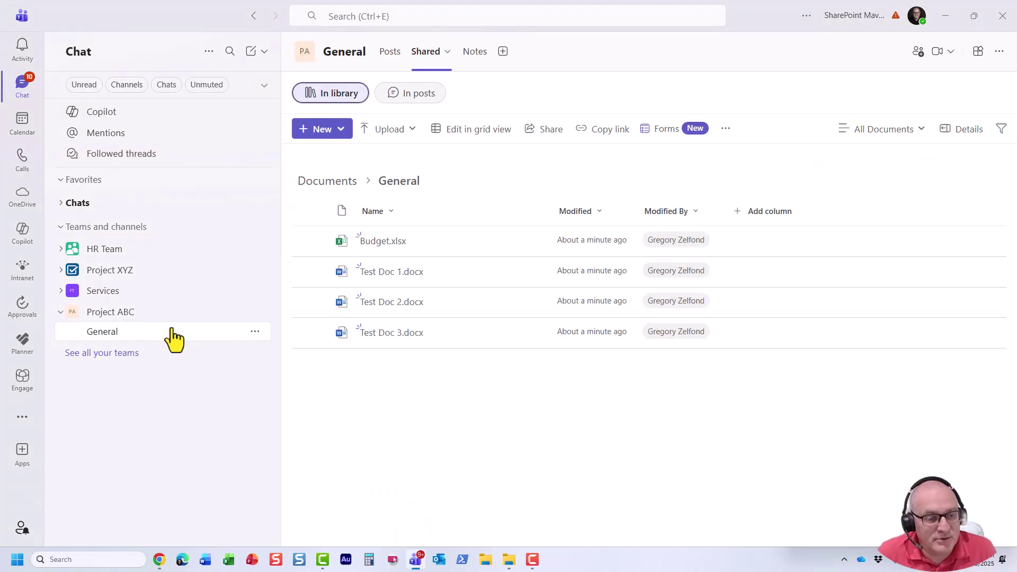
click(391, 51)
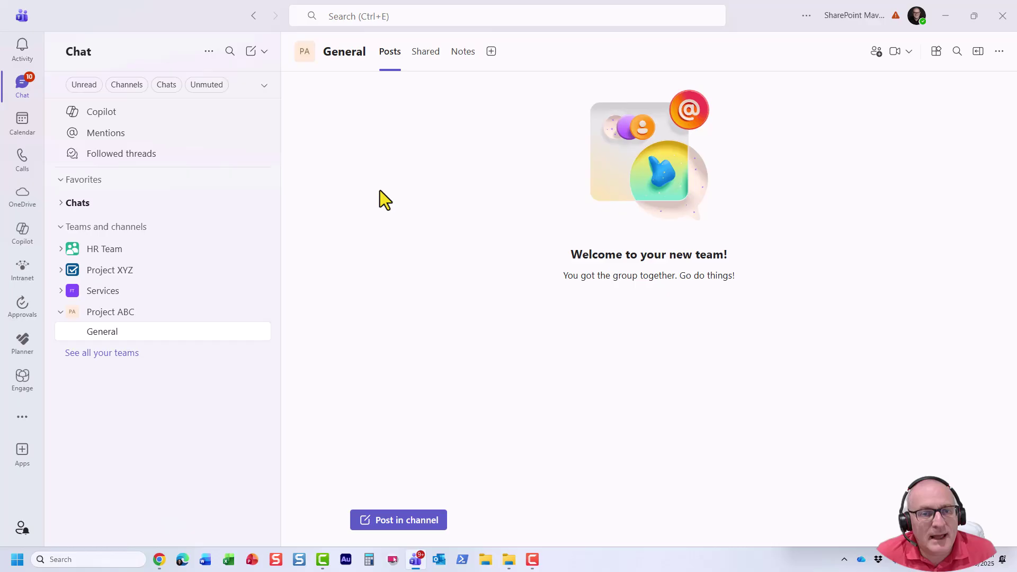
click(426, 59)
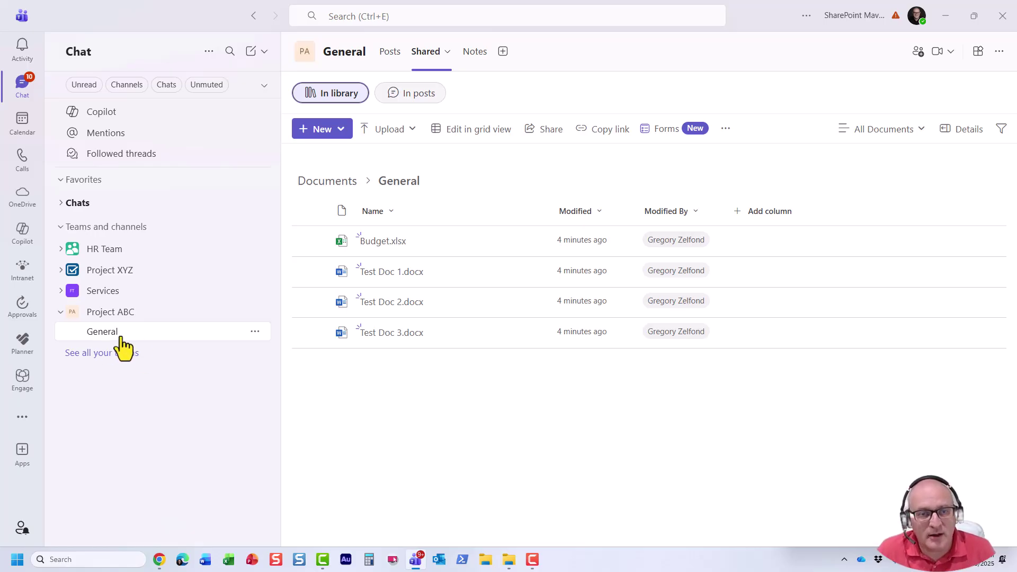
click(336, 185)
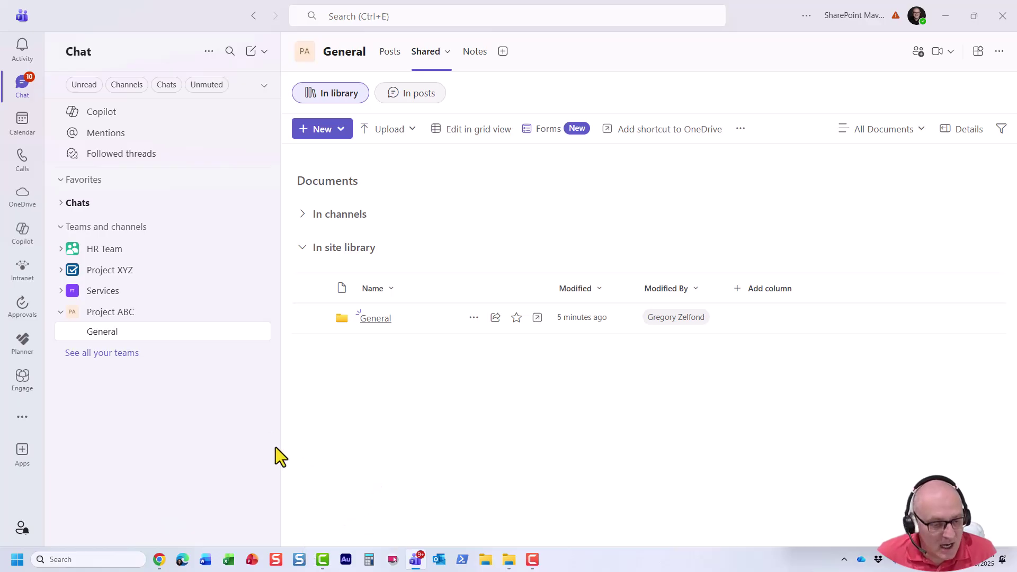
- Switch to SharePoint in Chrome, inspect the contents of the General folder and return to the Documents root
click(159, 559)
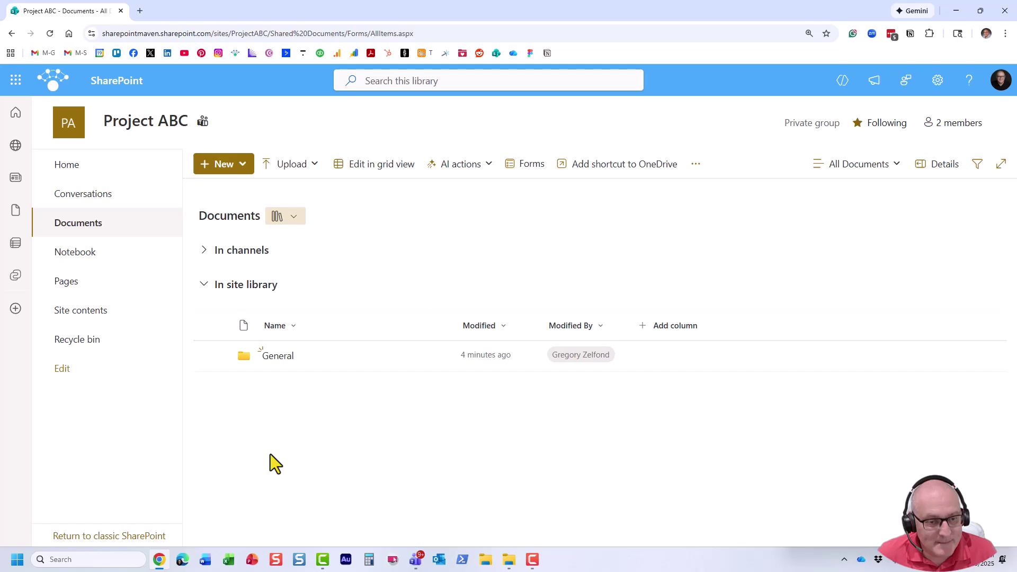
click(281, 356)
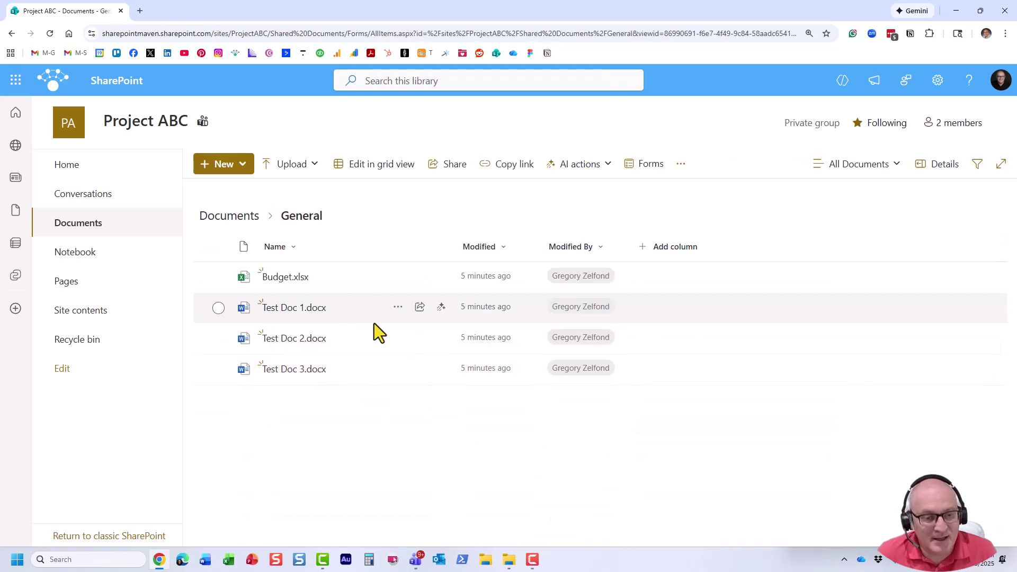
click(228, 217)
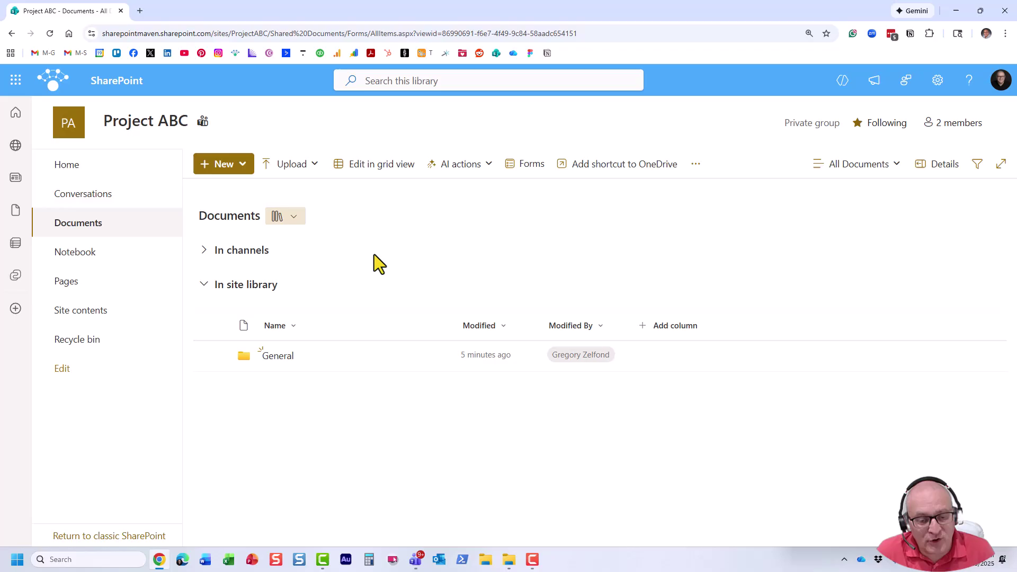
- Switch to Teams and create a Standard channel named Initiation with the Posts layout in the Project ABC team
click(416, 560)
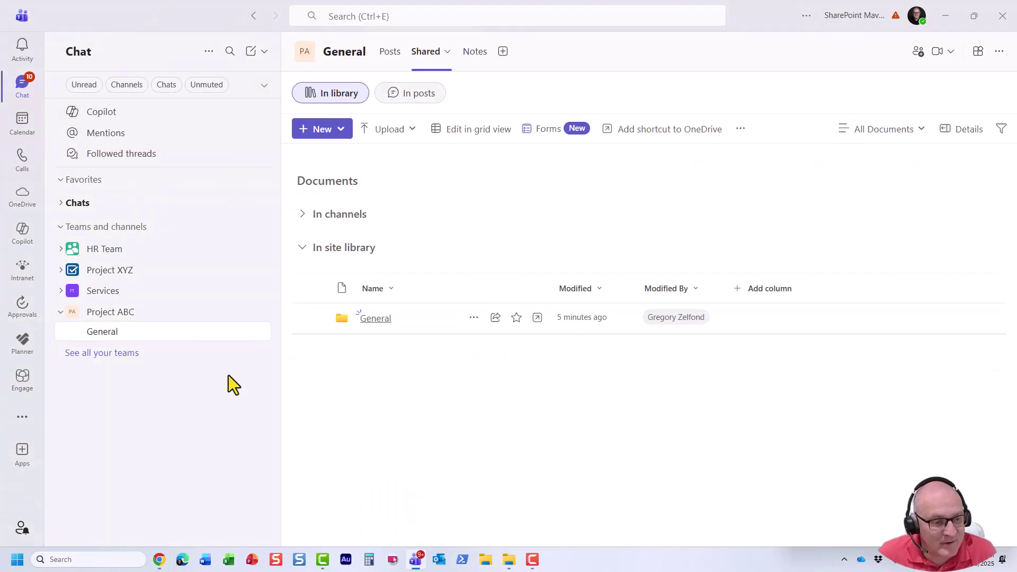
click(244, 313)
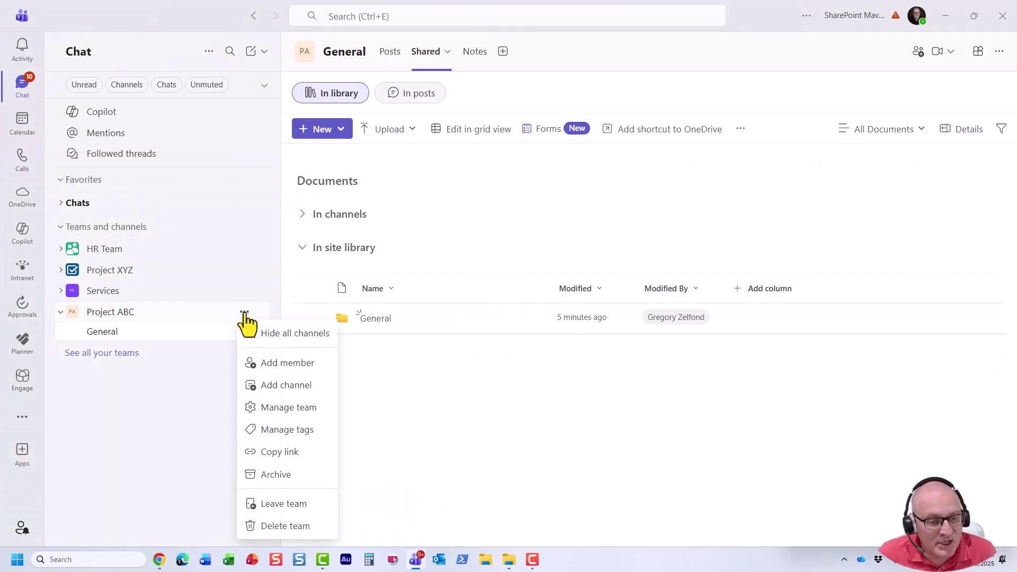
click(304, 389)
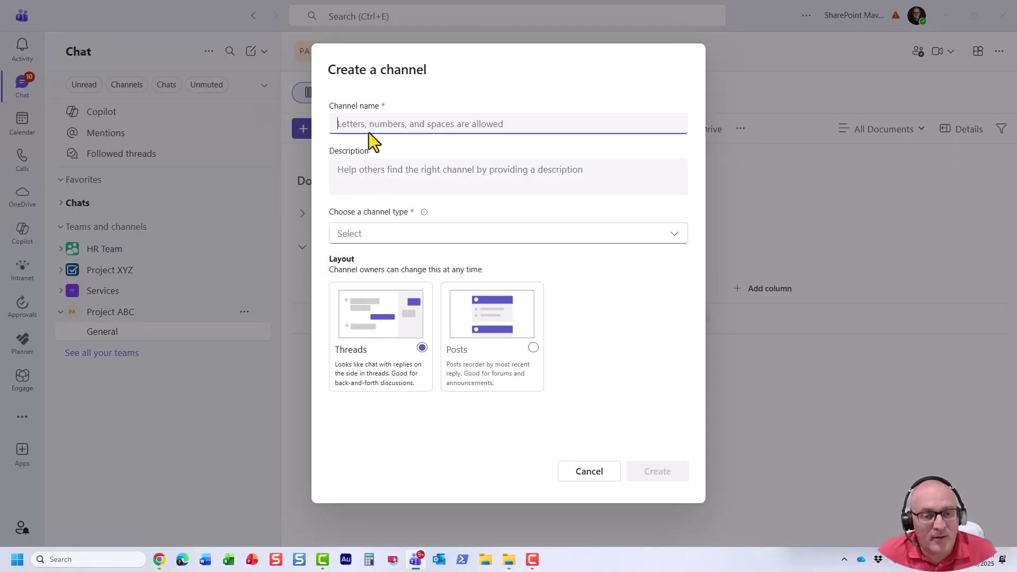
click(355, 121)
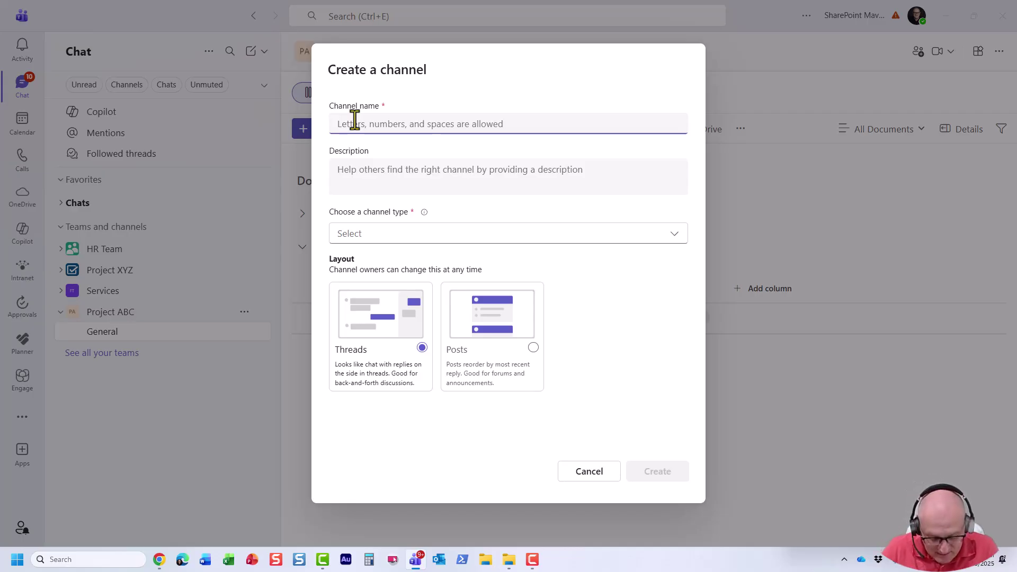
text(Ini)
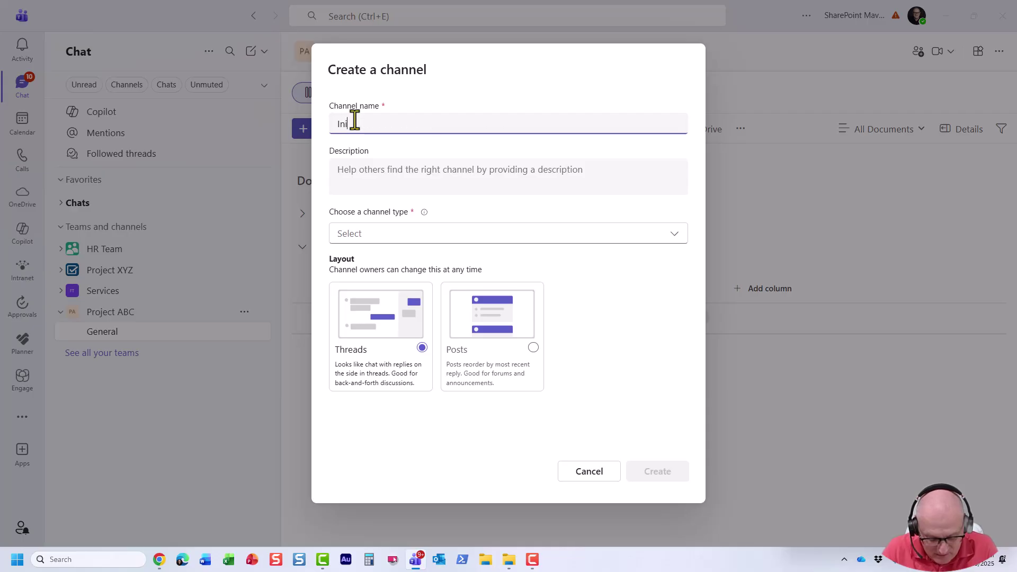
text(tiation)
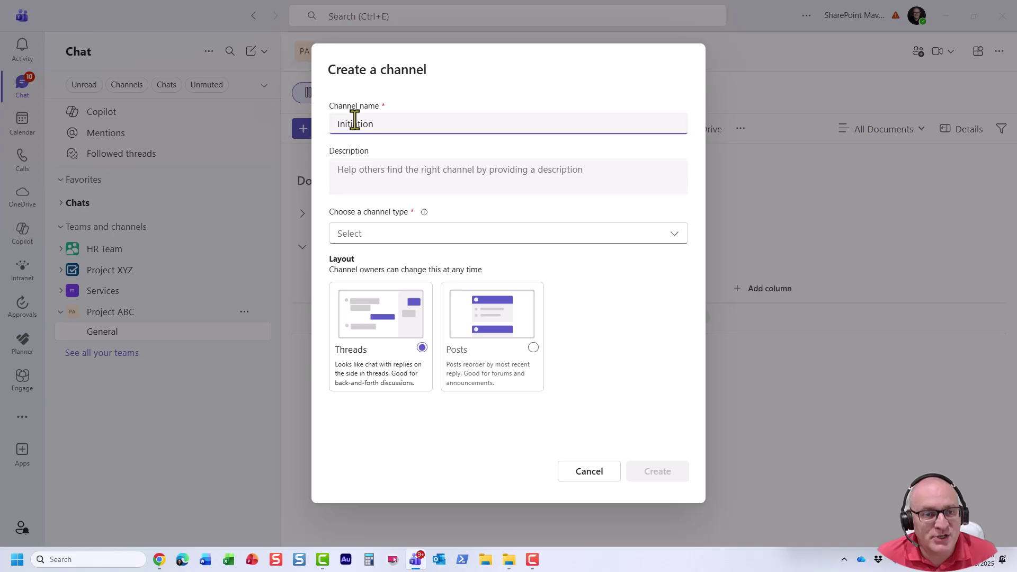
click(426, 236)
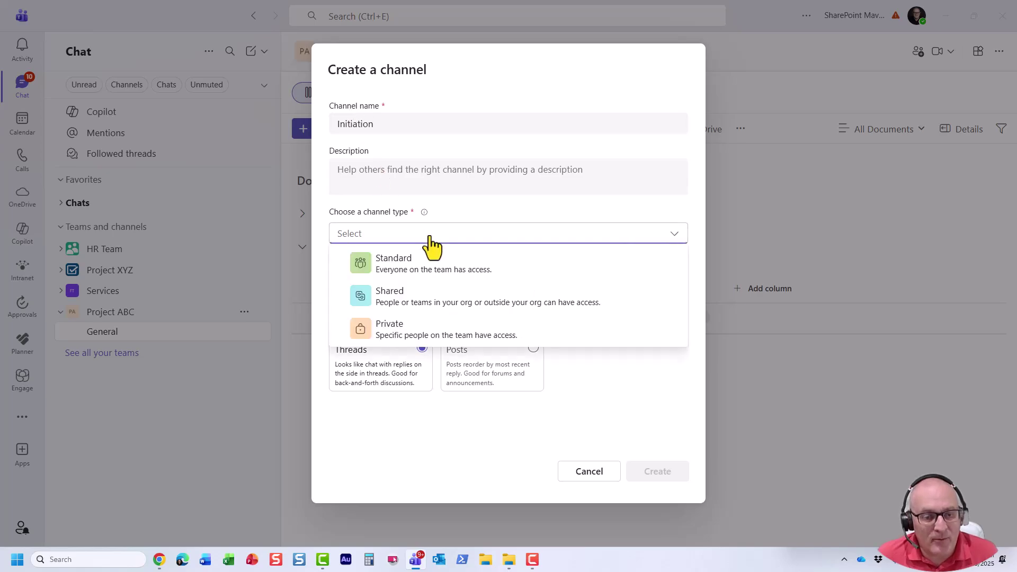
click(394, 265)
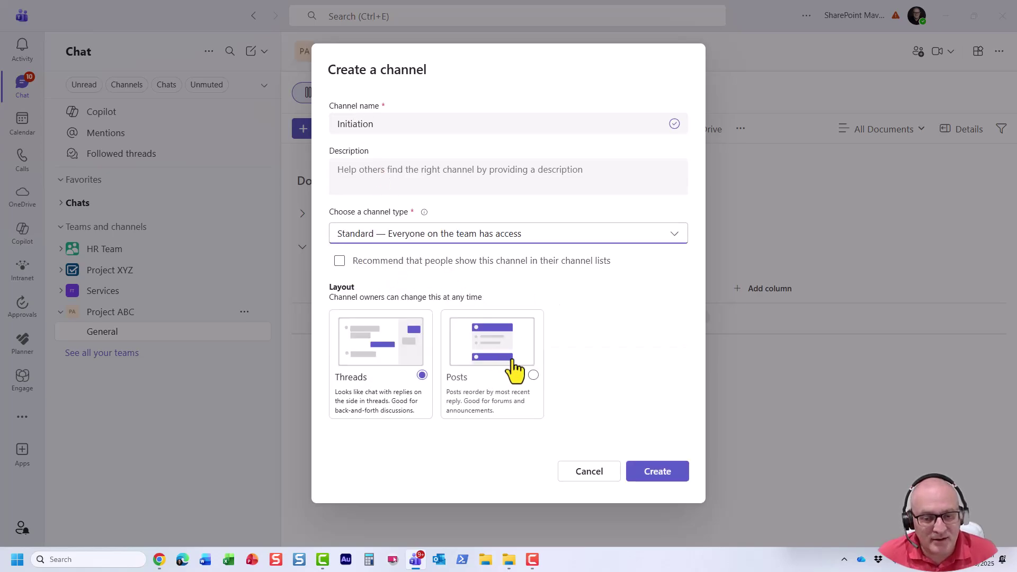
click(534, 376)
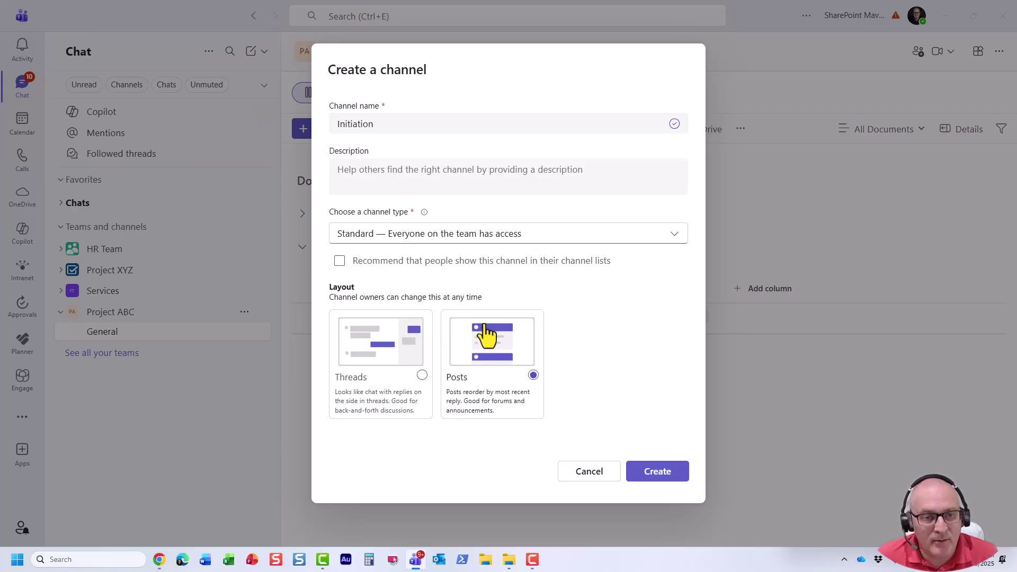
click(657, 473)
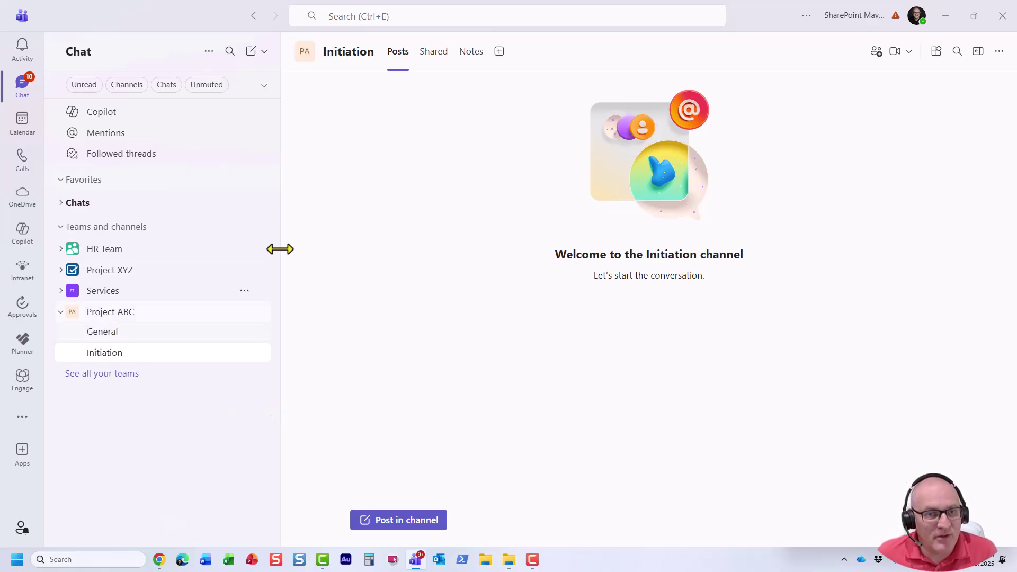
- Open the shared files of the Initiation channel, checking its posts as well
click(431, 57)
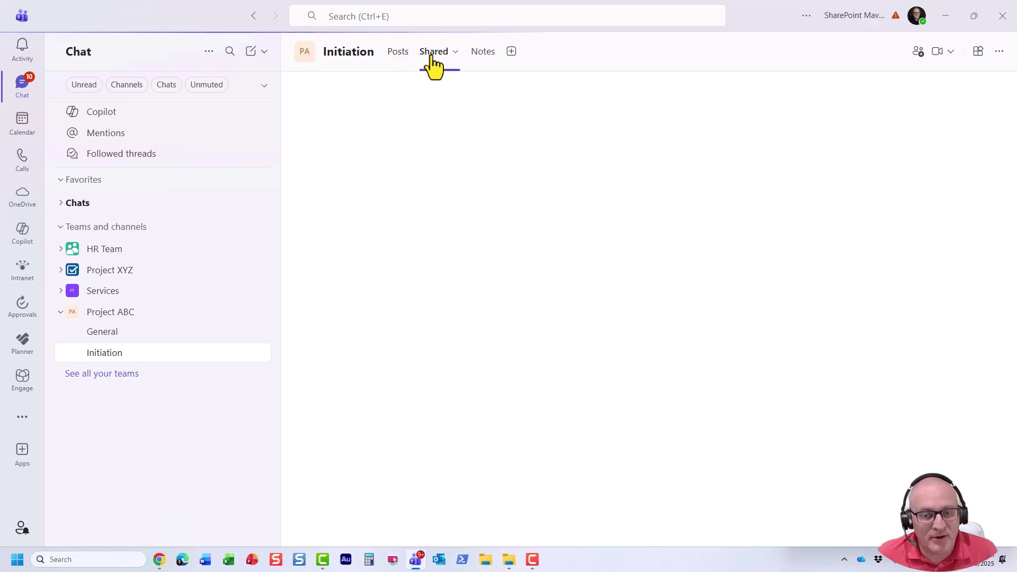
click(398, 53)
click(440, 53)
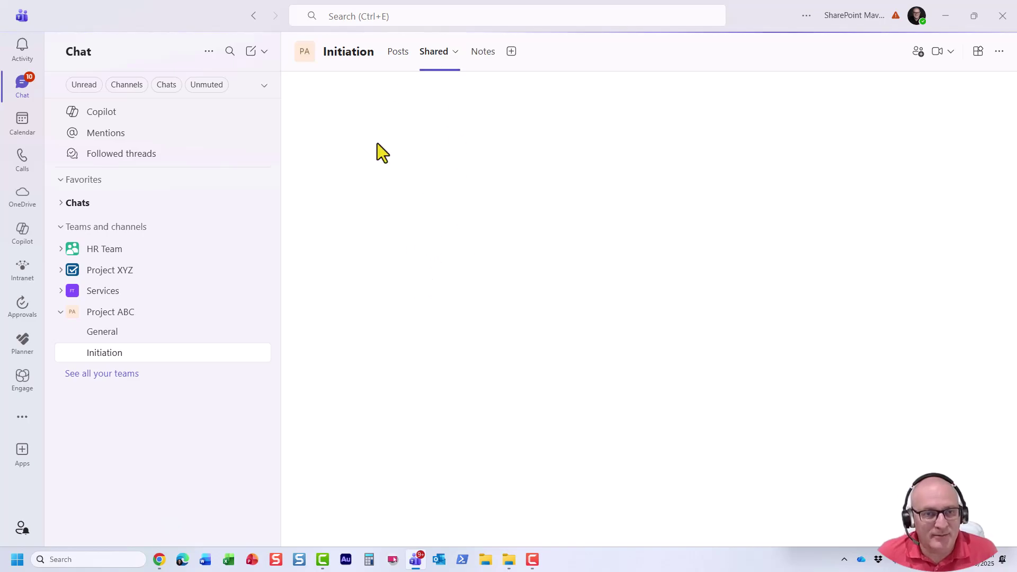
click(403, 56)
click(427, 62)
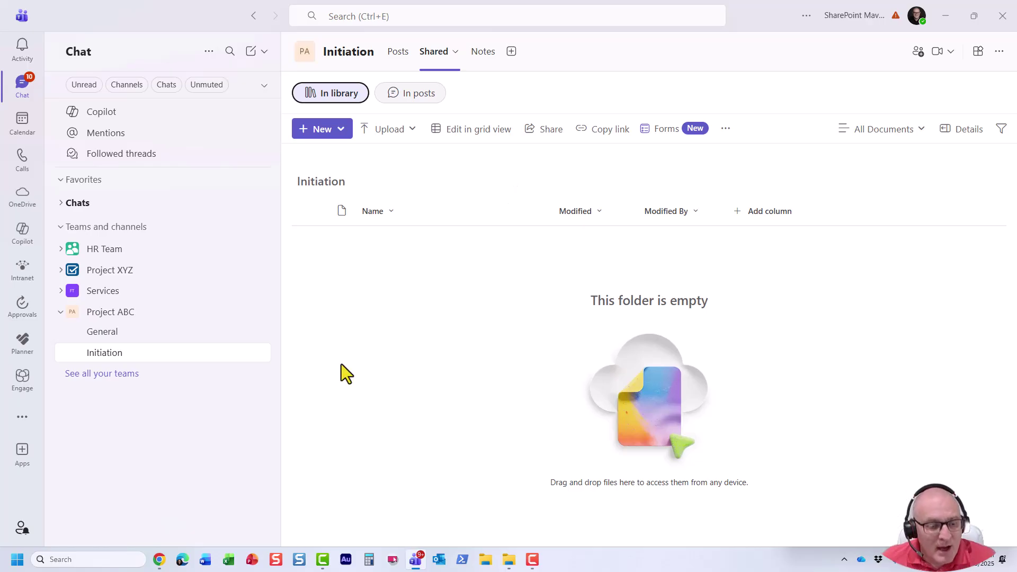
- In the SharePoint Documents library in Chrome, look inside the Initiation folder and expand the In channels section at the root
click(159, 560)
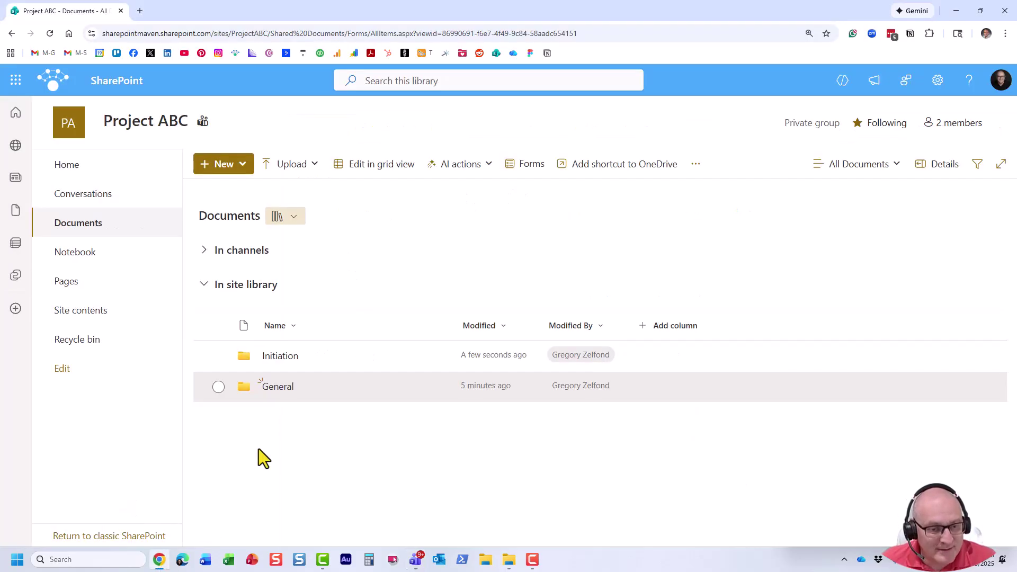
click(280, 356)
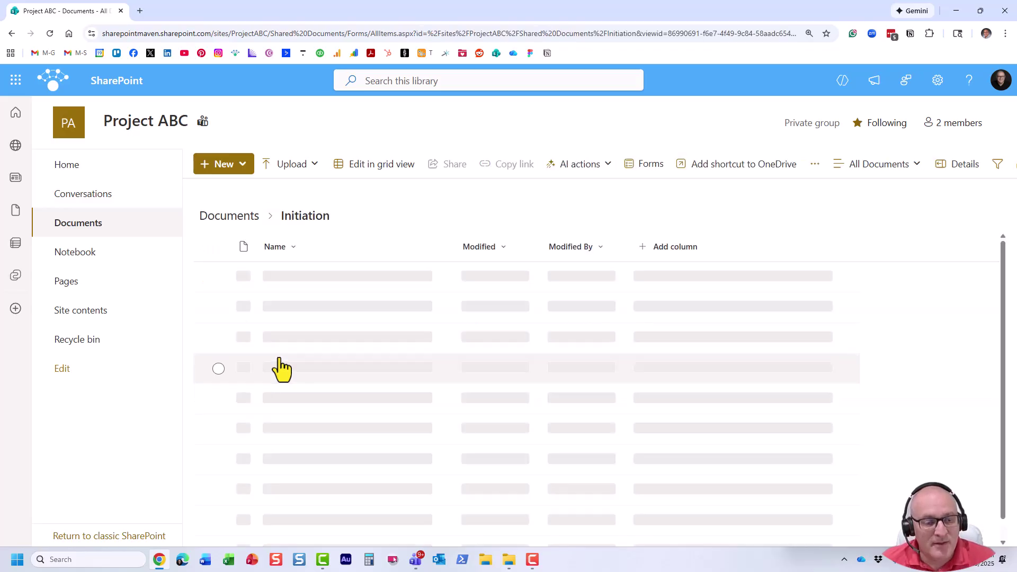
click(237, 219)
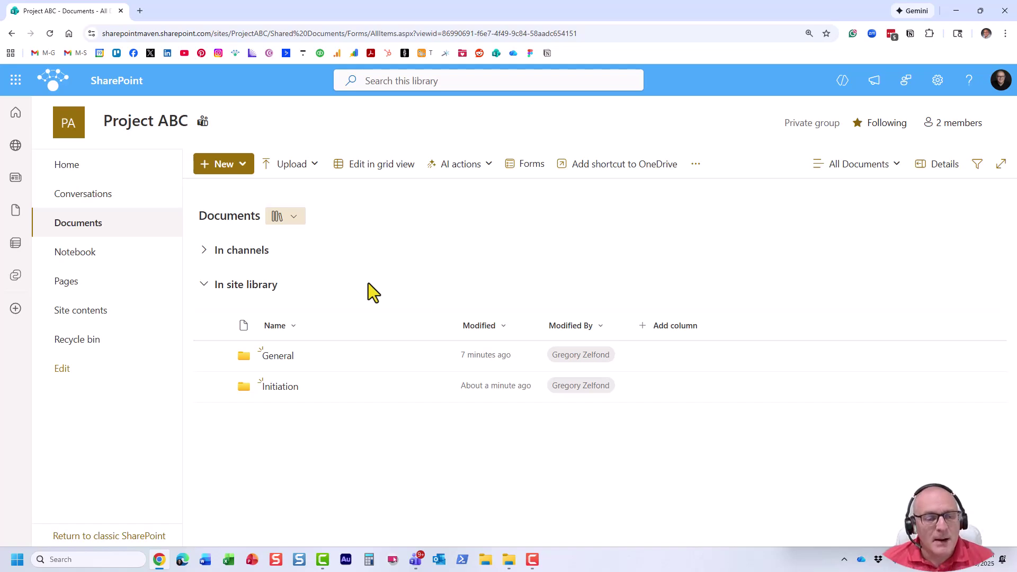
click(203, 252)
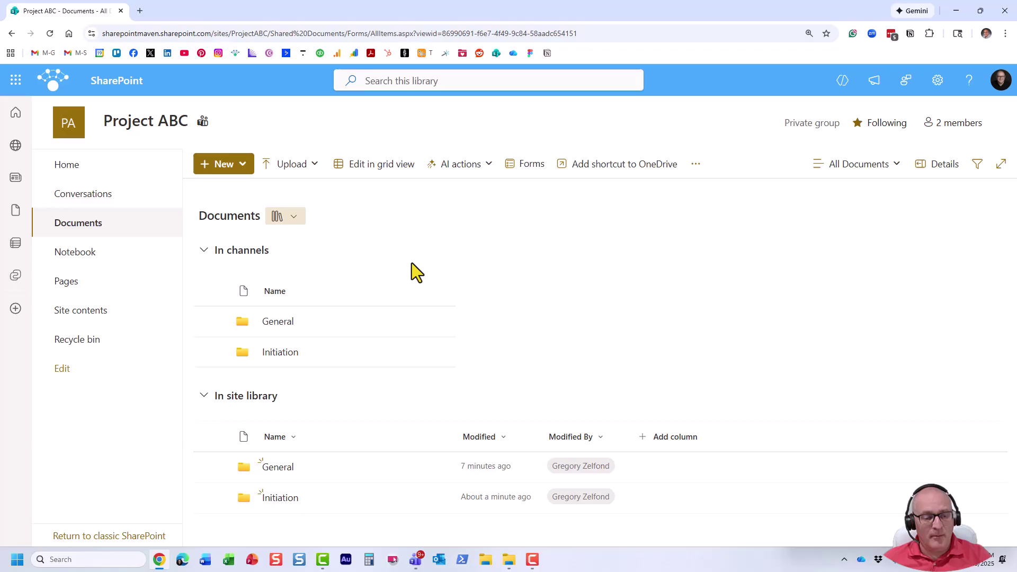
- Create a folder named Planning with the default yellow color at the root of the Documents library
click(243, 169)
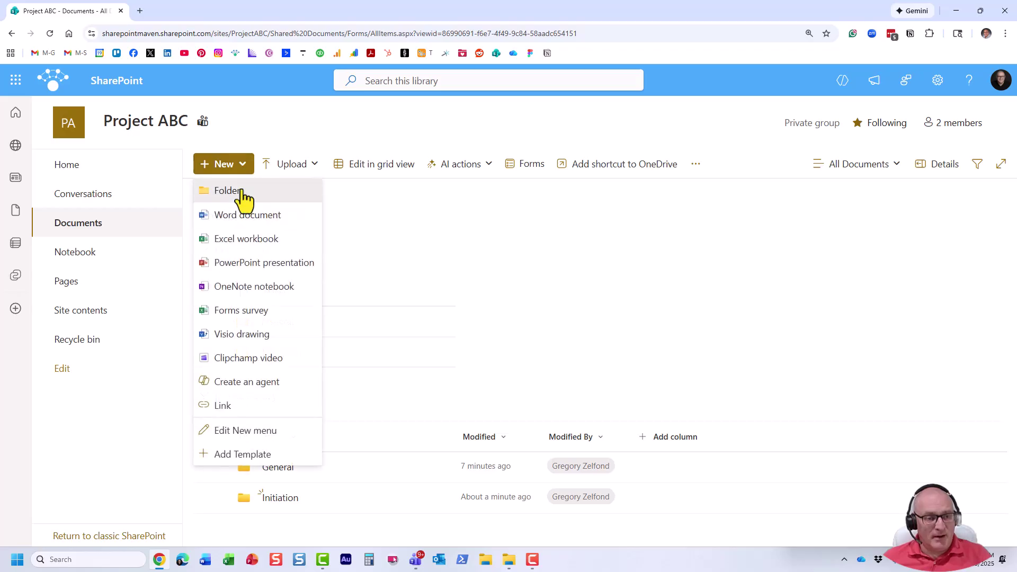
click(242, 192)
text(Planning)
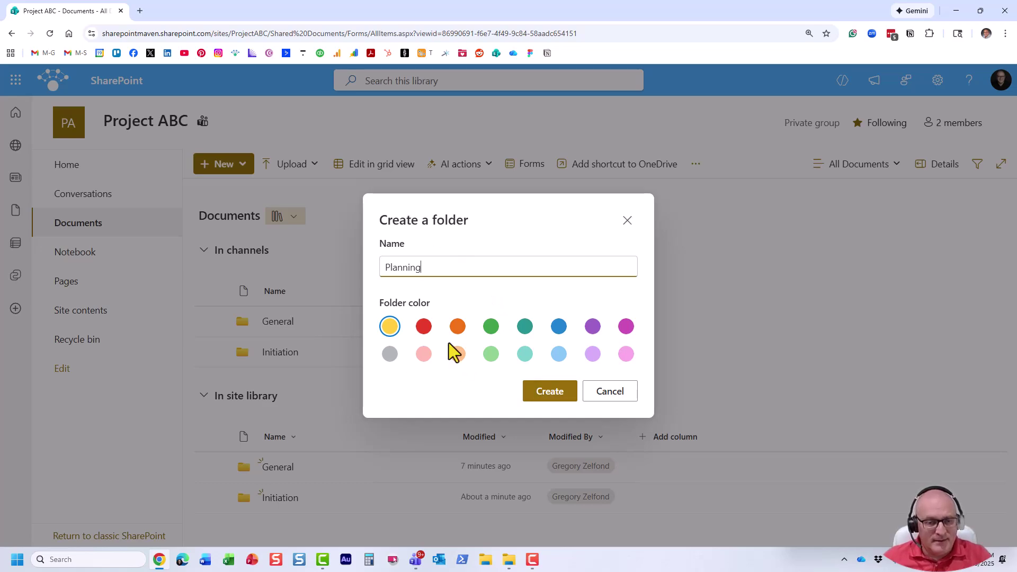
click(550, 392)
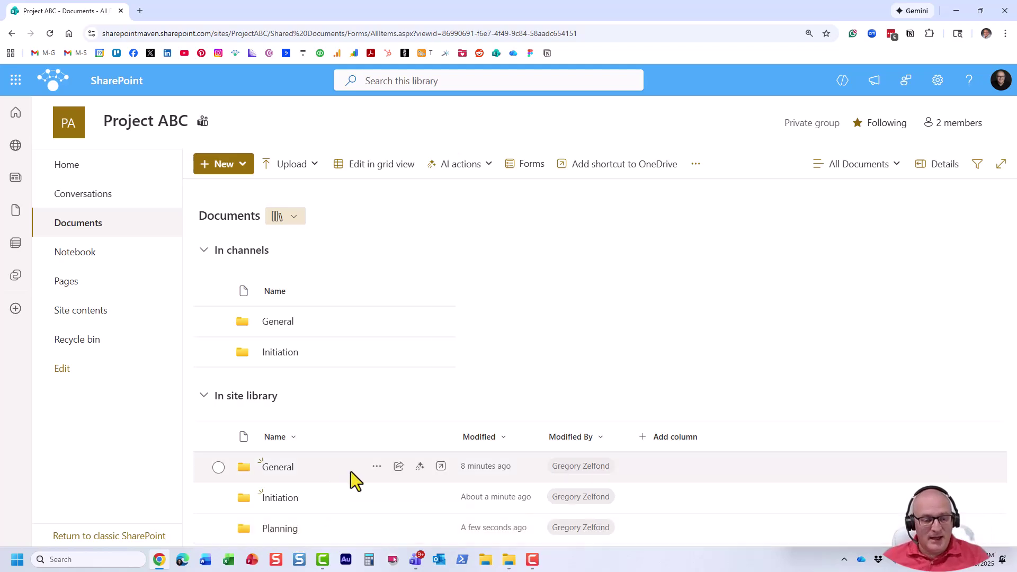
- Check Project ABC's channel list in Teams and return to the SharePoint Documents library in Chrome
click(416, 560)
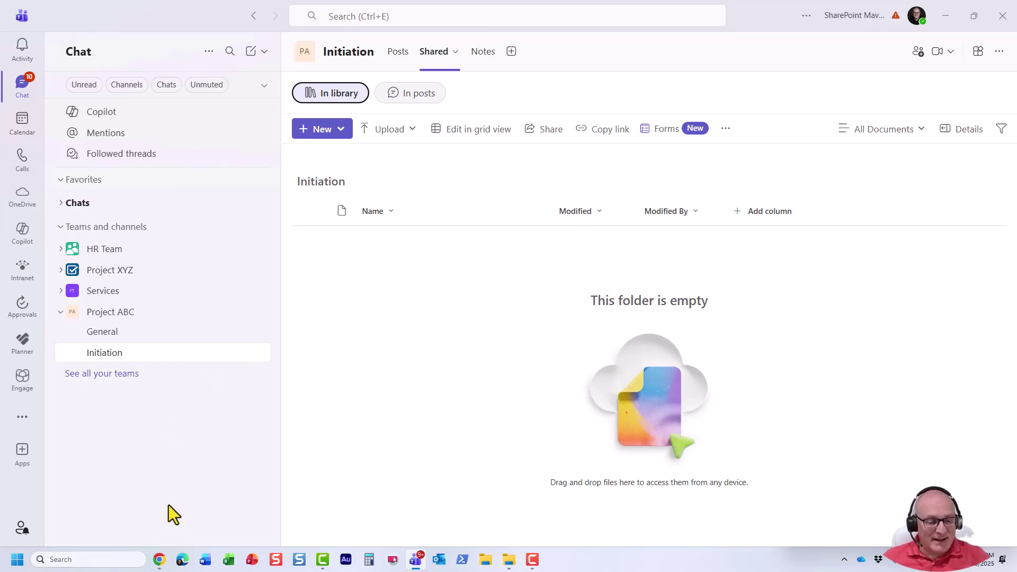
click(159, 560)
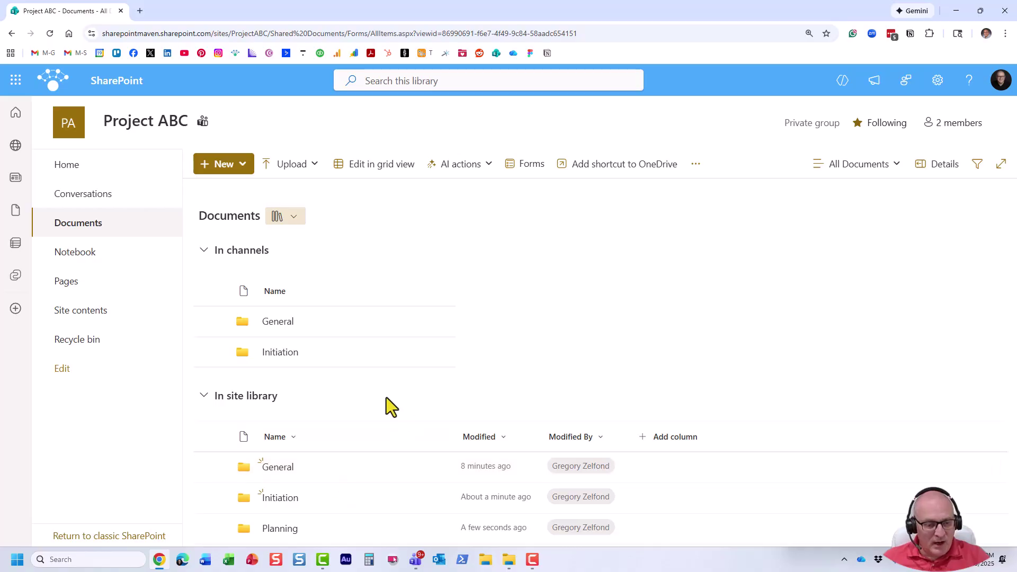
- In Teams, create a Standard channel named Planning with the Posts layout in the Project ABC team
click(416, 559)
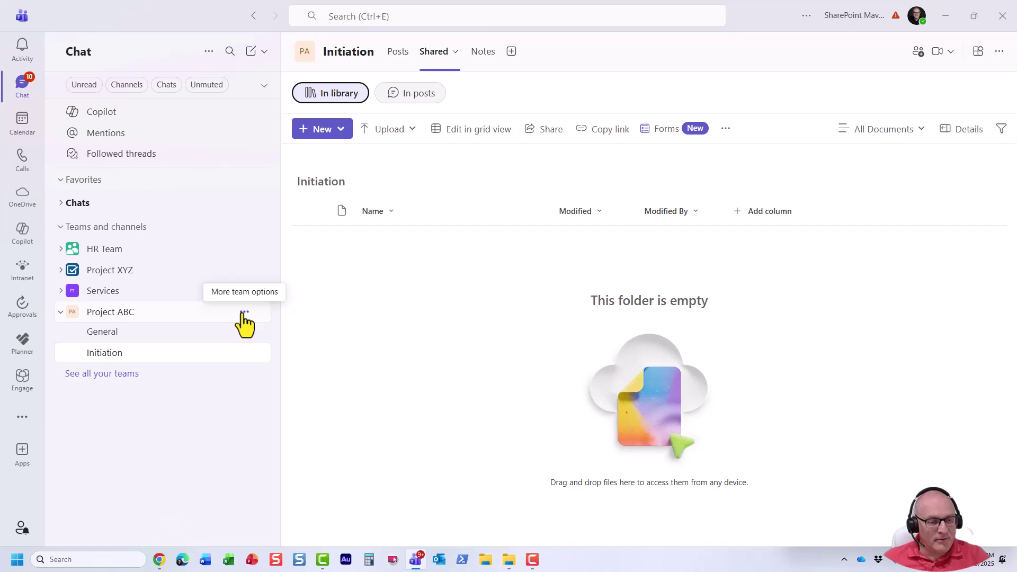
click(244, 312)
click(296, 385)
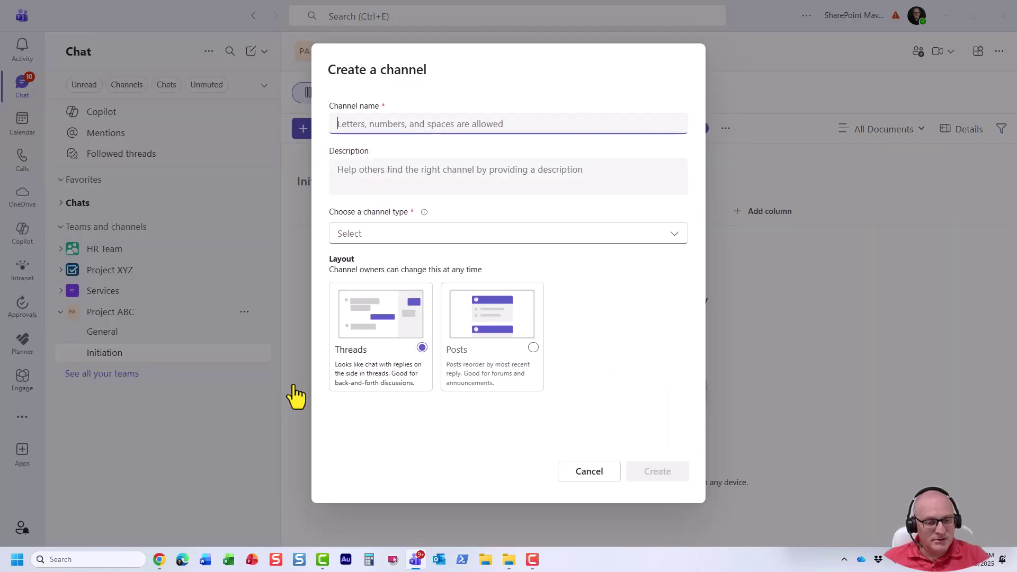
text(Planning)
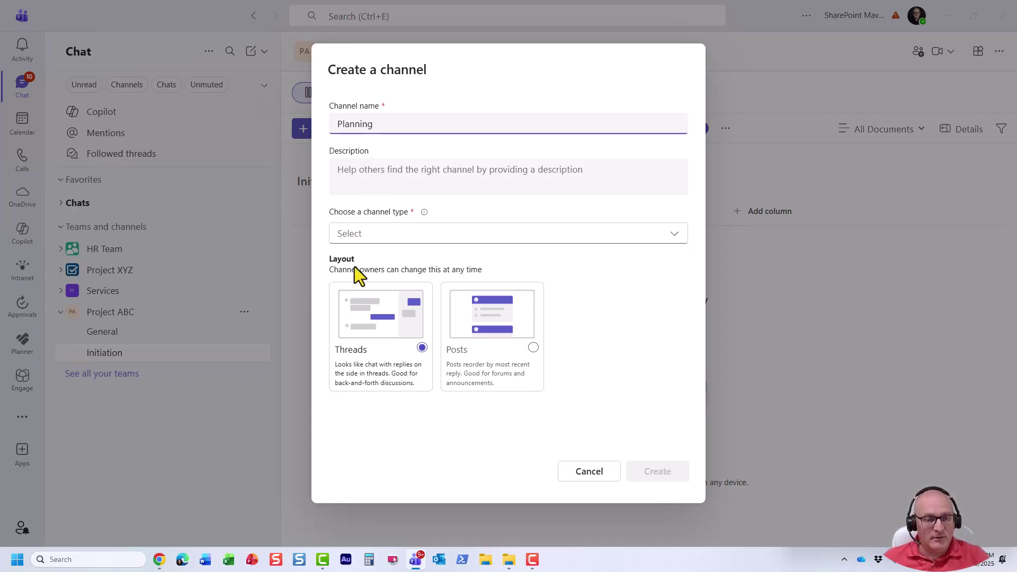
click(374, 237)
click(401, 273)
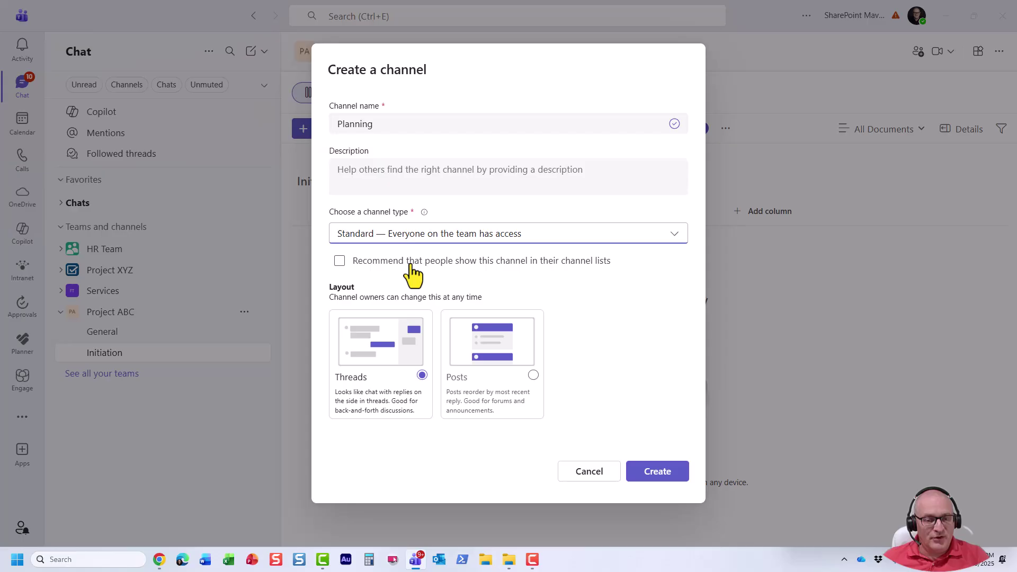
click(534, 375)
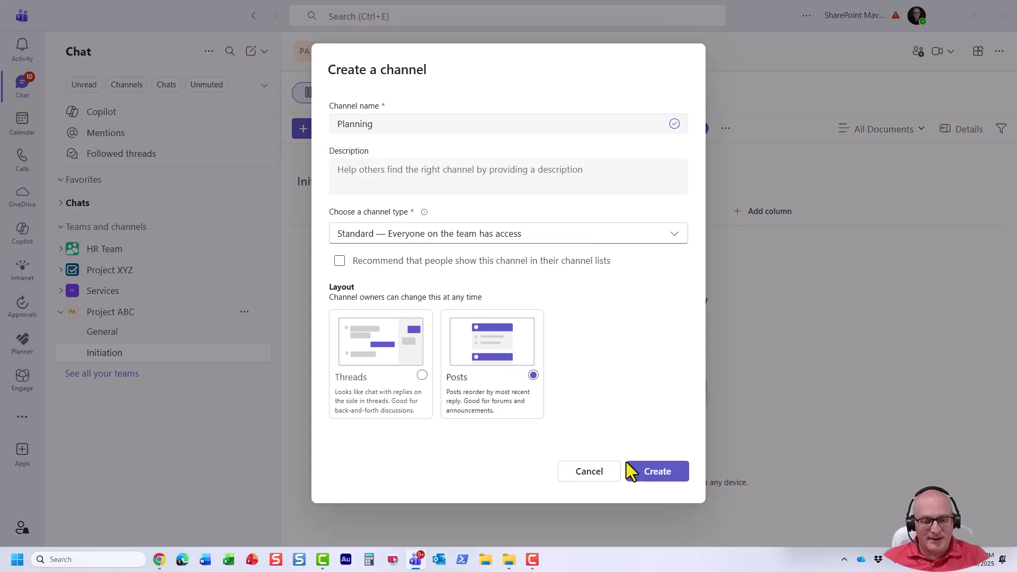
click(673, 473)
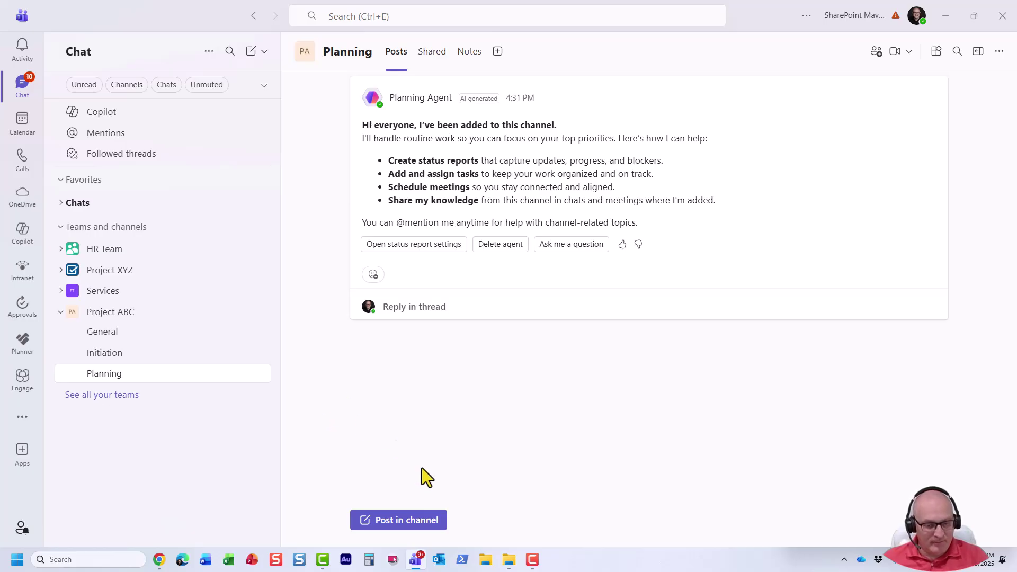
- Refresh the SharePoint Documents library in Chrome, expand its In channels section, and review the options for creating new items
click(159, 560)
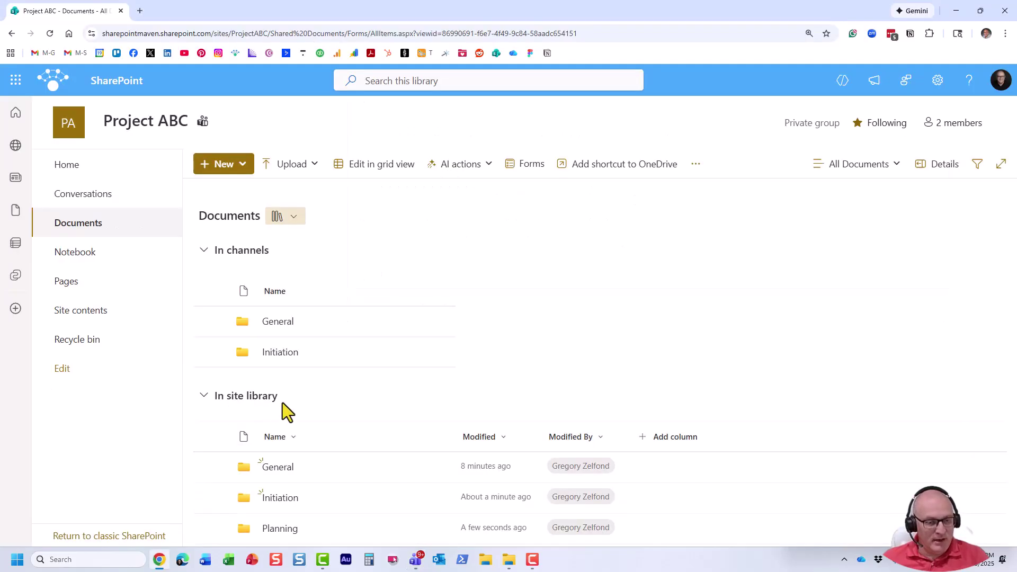
click(49, 34)
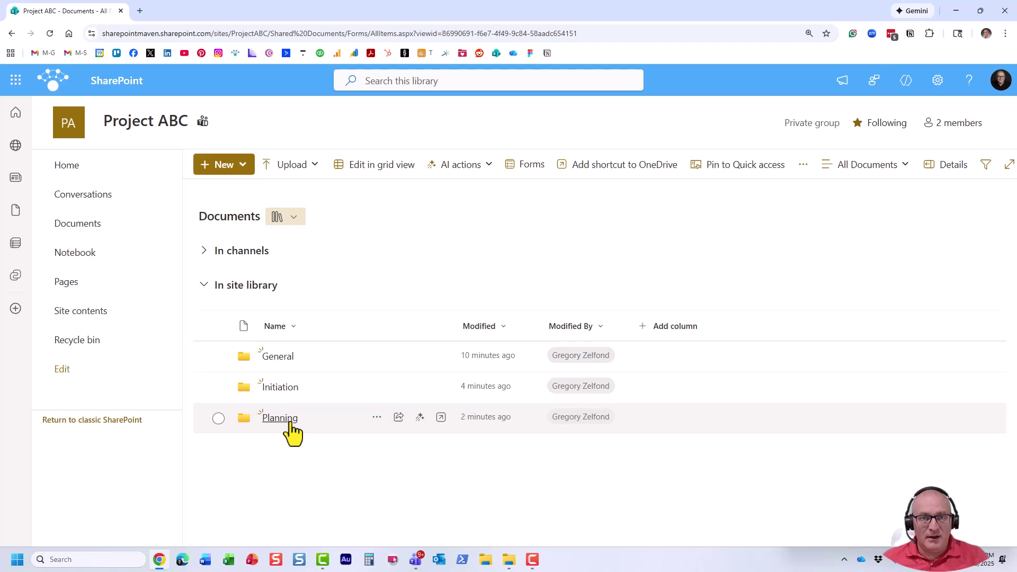
click(204, 251)
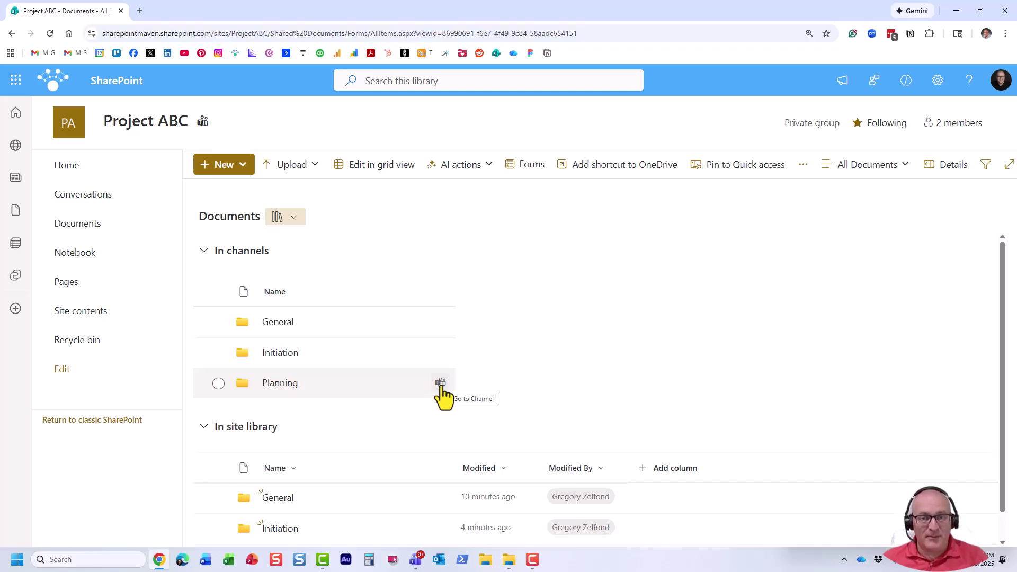
scroll(381, 429, down, 1)
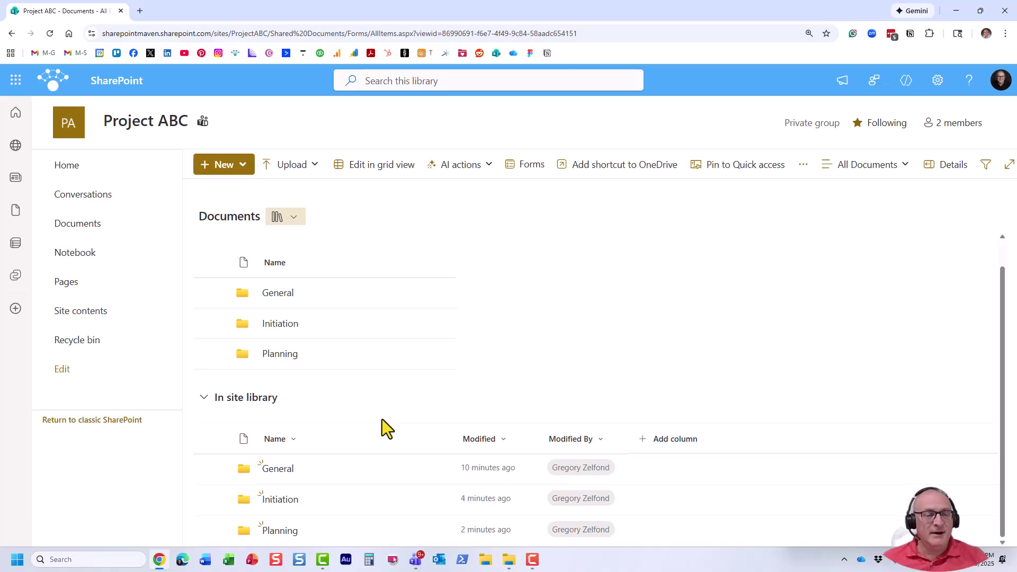
click(242, 164)
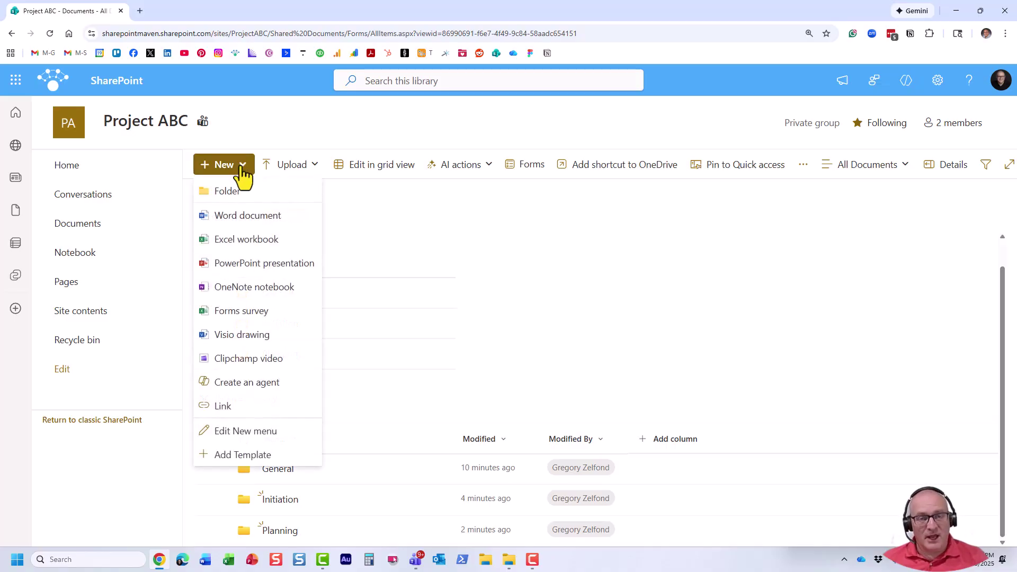
click(314, 130)
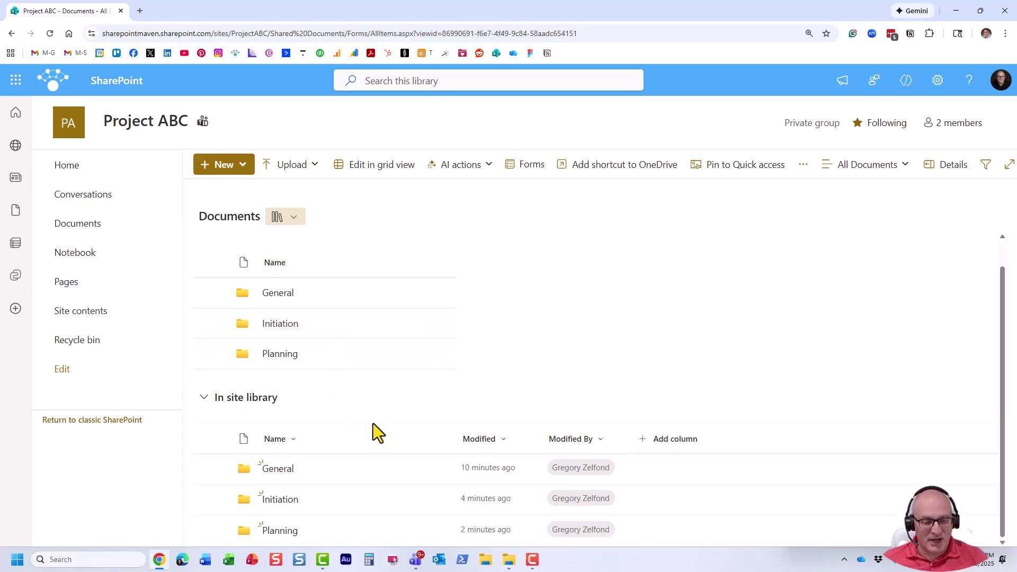
- In Teams, start a new channel for Project ABC to review the available channel types, then cancel without creating it
click(418, 561)
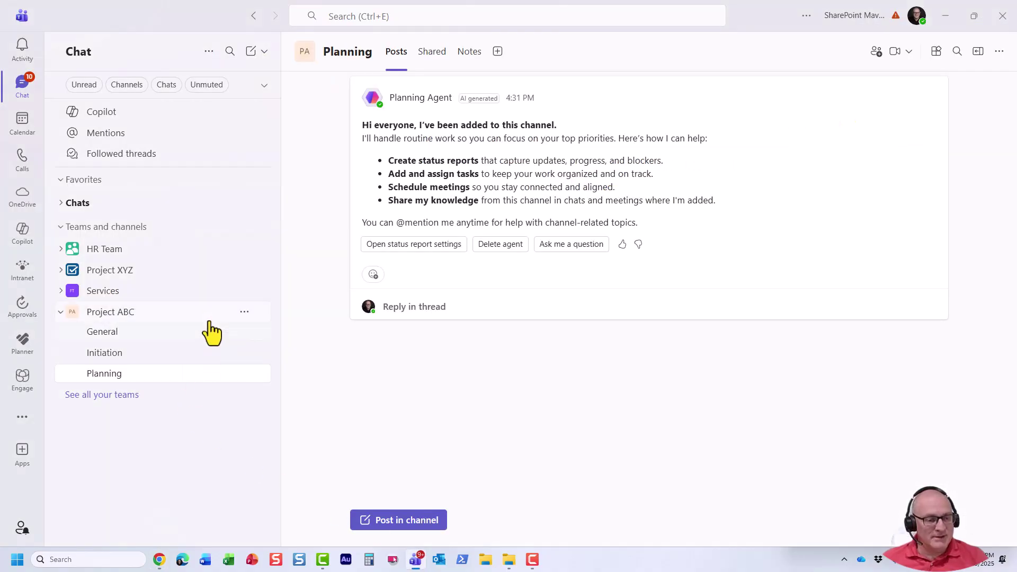
click(244, 314)
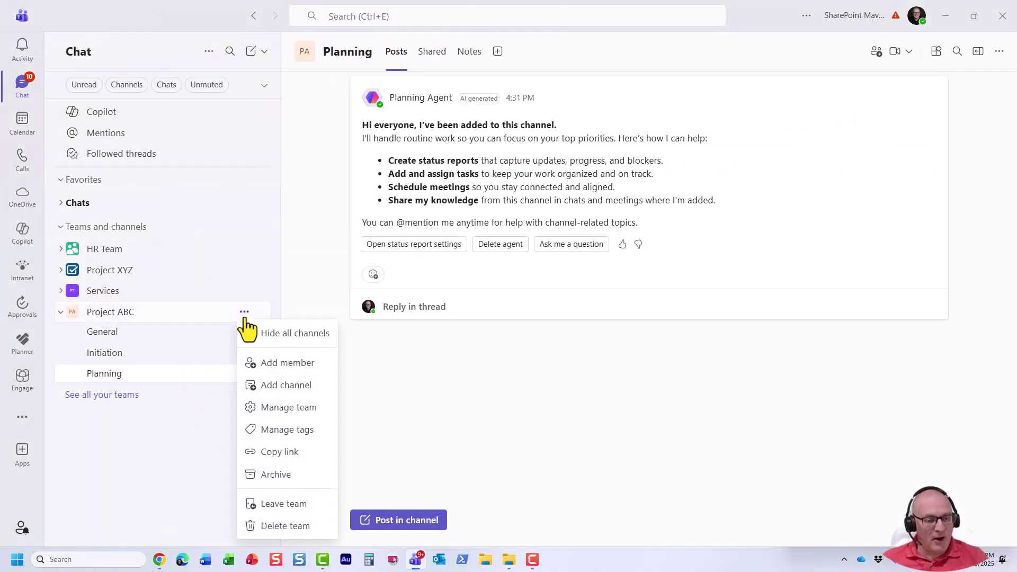
click(291, 386)
click(419, 237)
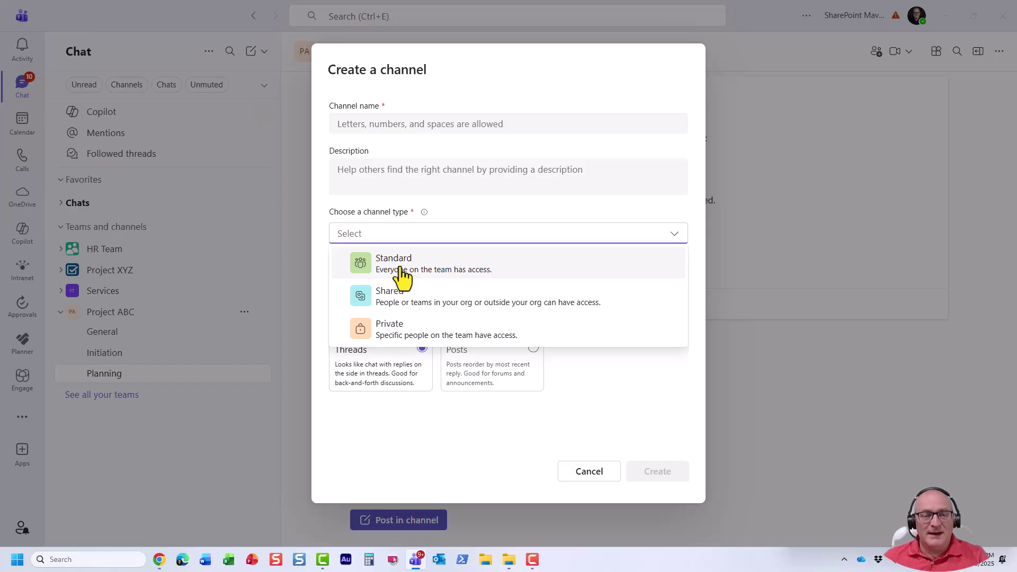
click(594, 477)
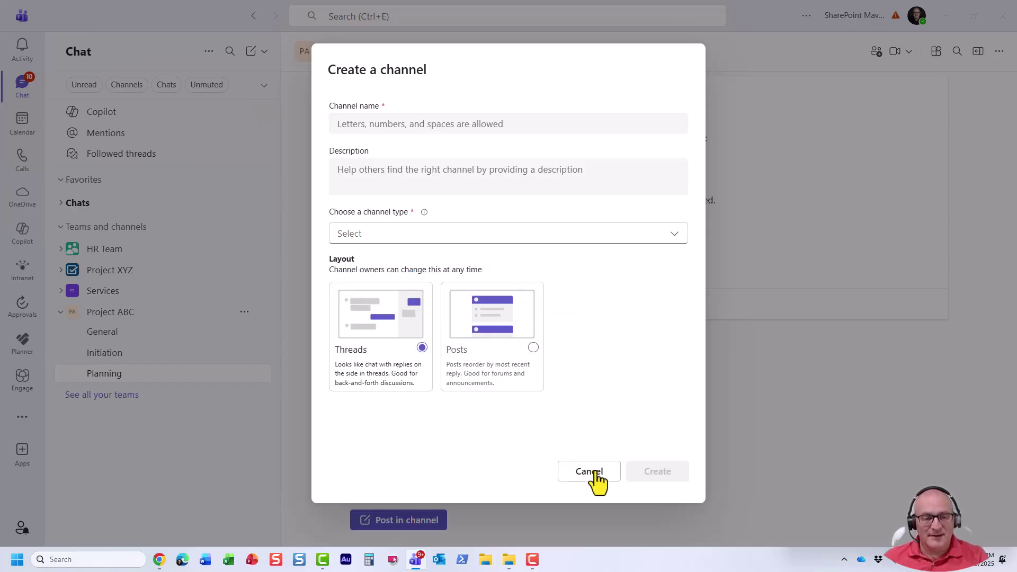
click(594, 473)
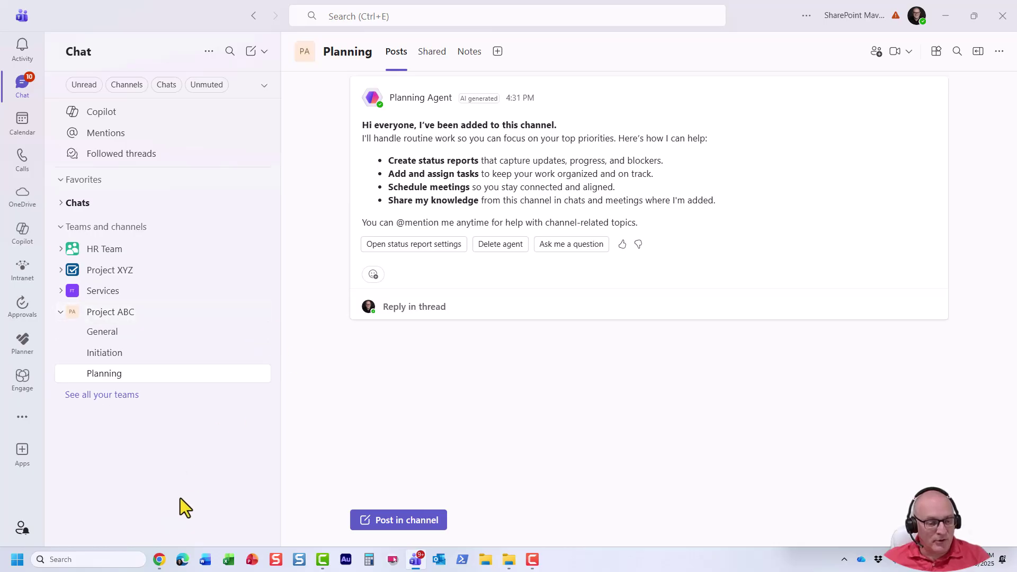
- Back in the SharePoint Documents library in Chrome, review the available actions for the Planning site library folder and deselect it
mouse_move(161, 561)
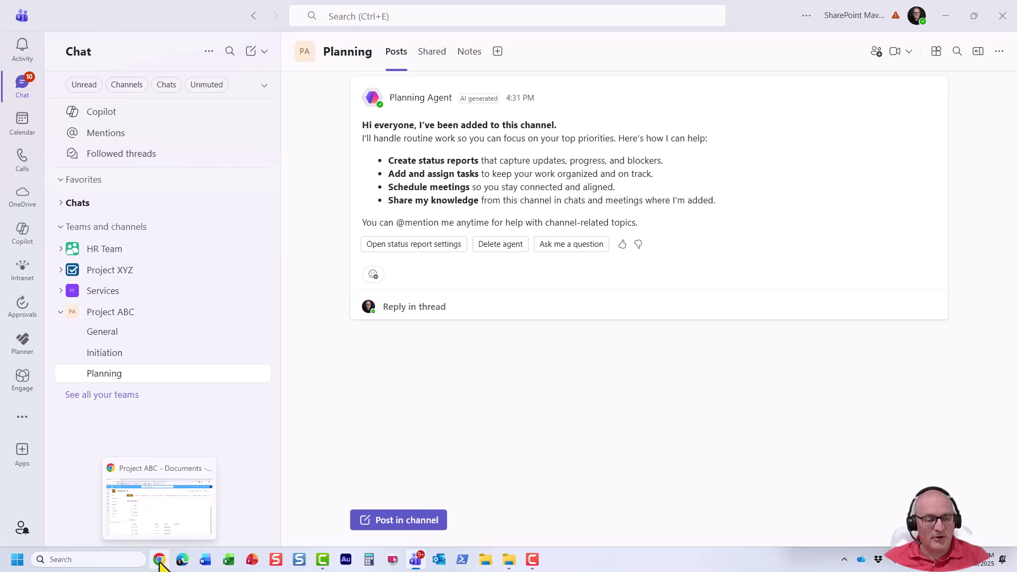
click(159, 561)
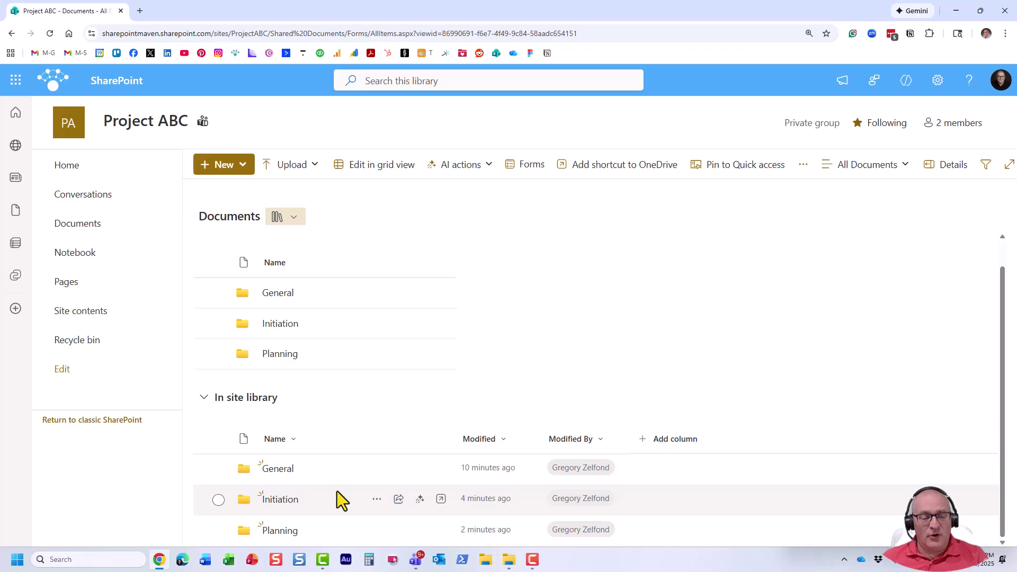
right_click(283, 538)
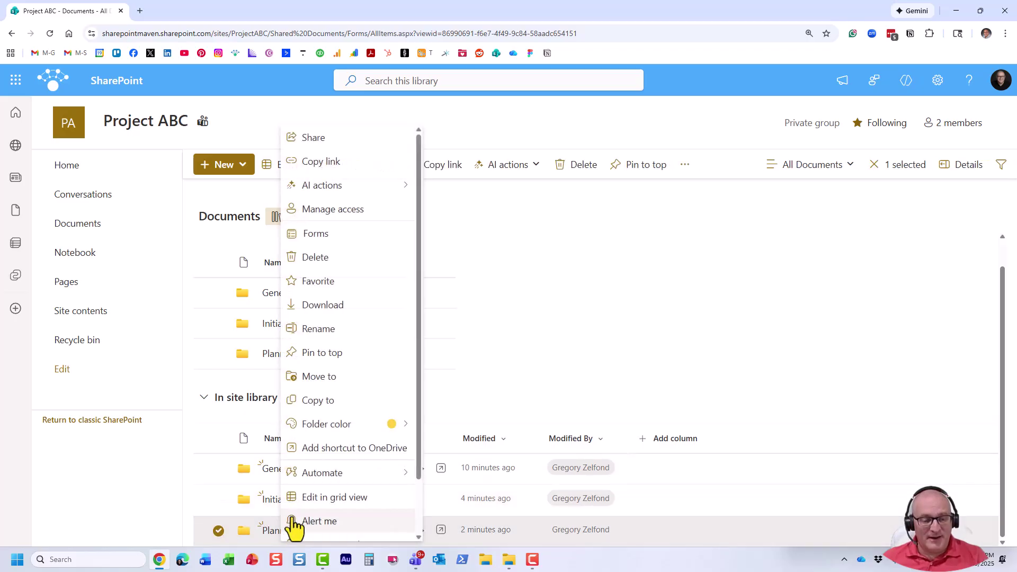
click(418, 120)
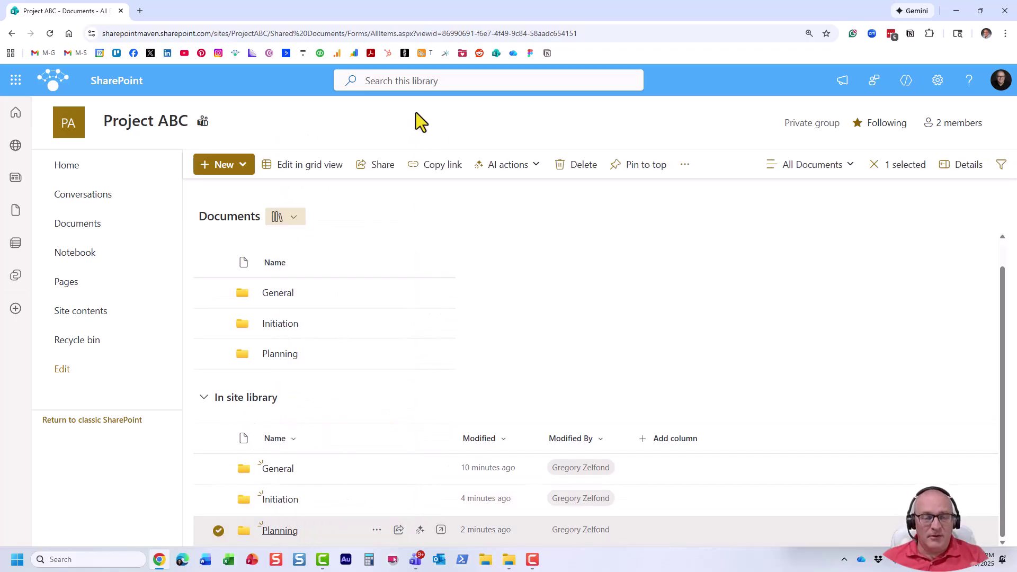
click(219, 531)
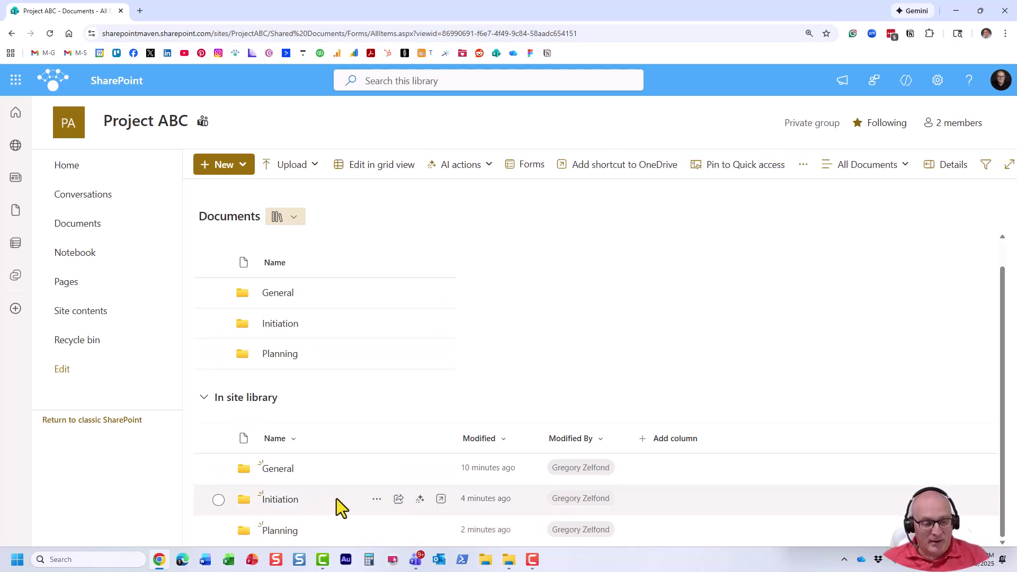